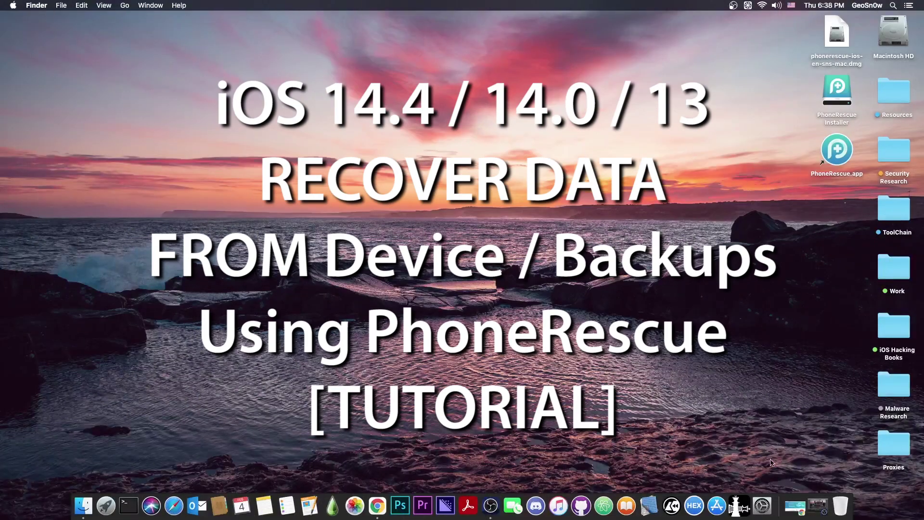
Step: Launch PhoneRescue.app from the desktop, then restore the minimized Chrome download page
double_click(830, 148)
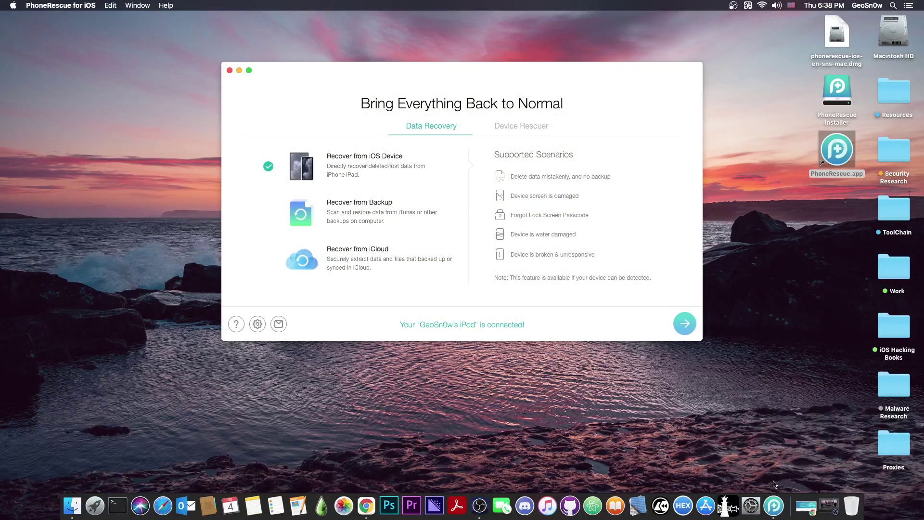
click(808, 508)
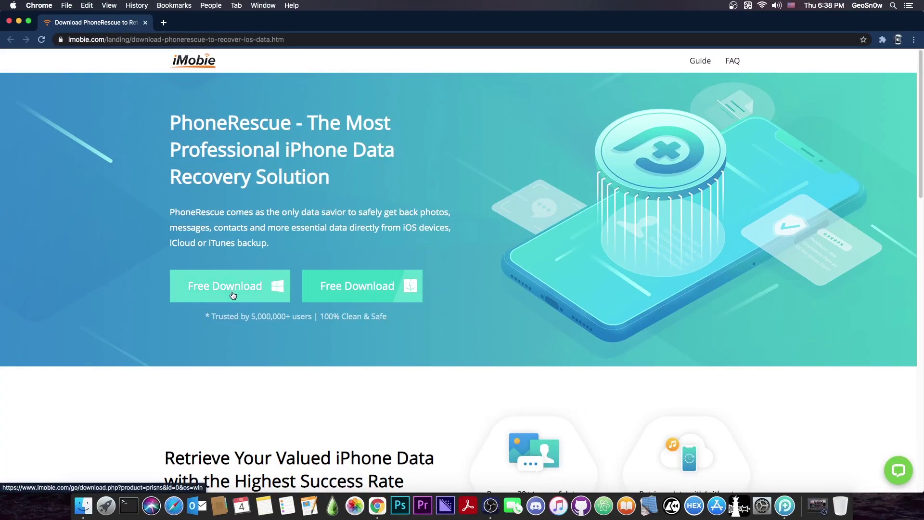
Step: Scroll through the iMobie PhoneRescue download page, then minimize Chrome with Cmd+M
scroll(357, 275, down, 10)
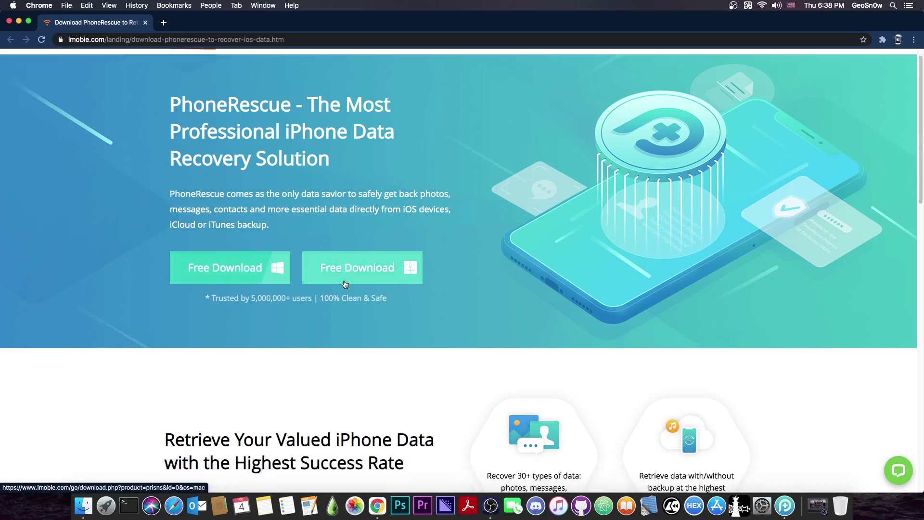
scroll(357, 270, down, 5)
scroll(357, 267, up, 15)
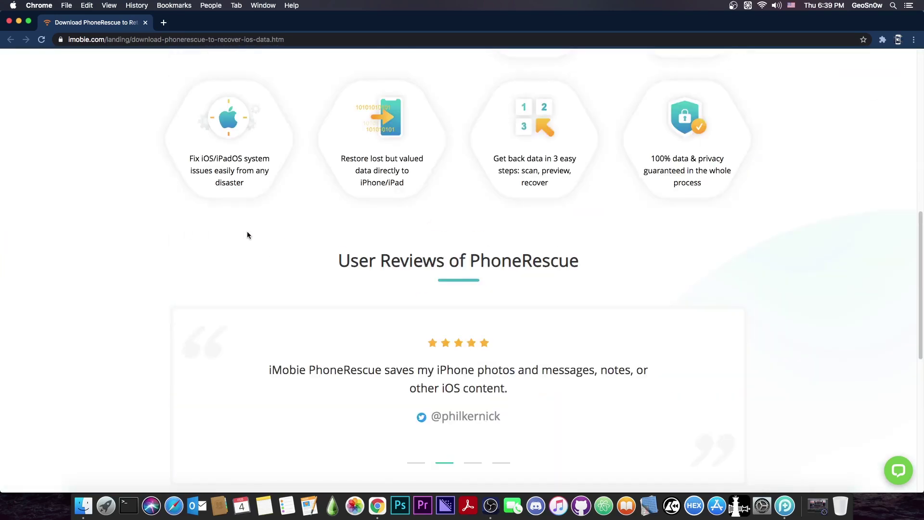
key(super+m)
Step: Open and close the PhoneRescue disk image's installer window, then relaunch PhoneRescue.app
click(839, 34)
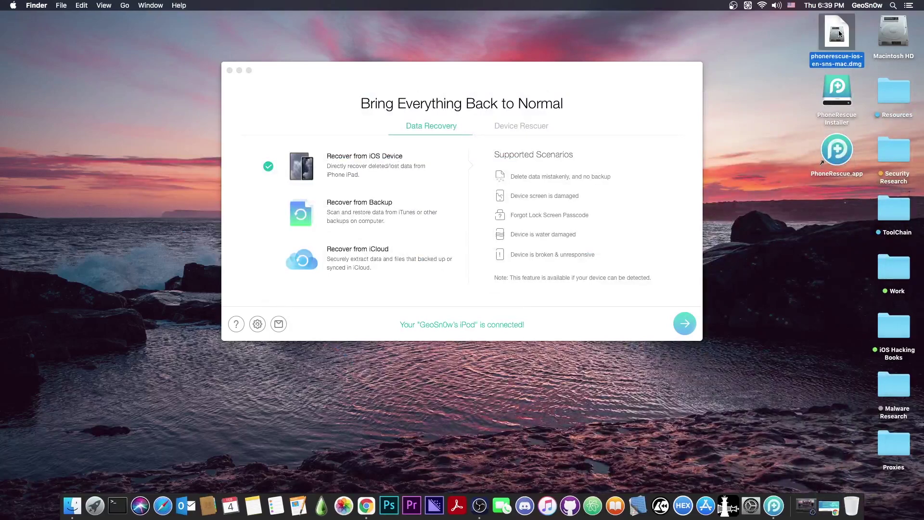
double_click(838, 30)
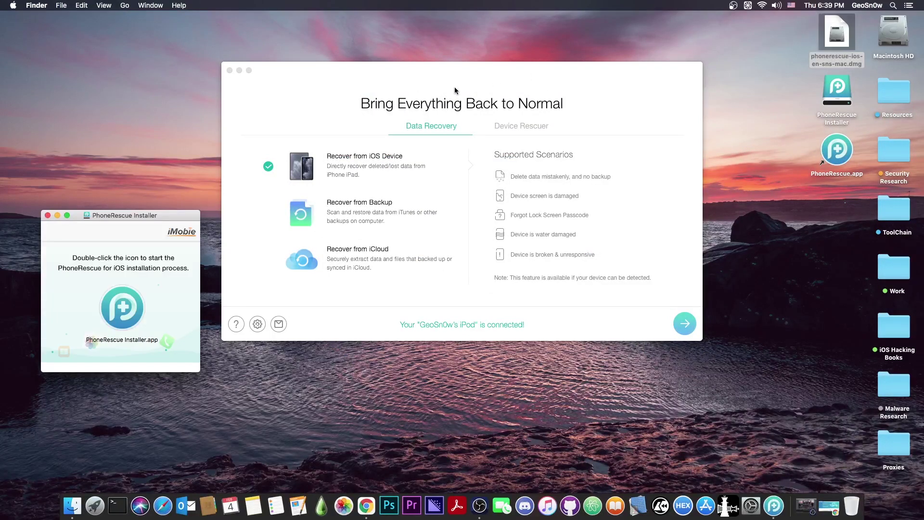
click(136, 326)
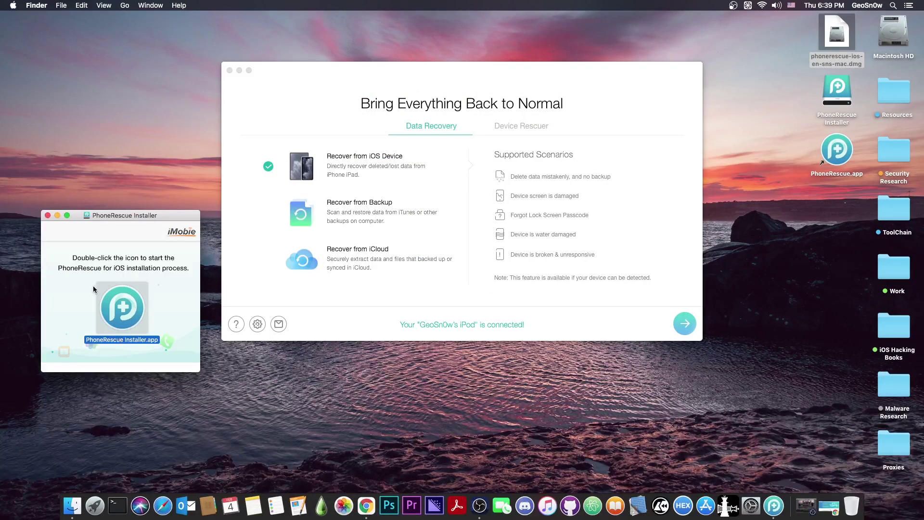
click(47, 215)
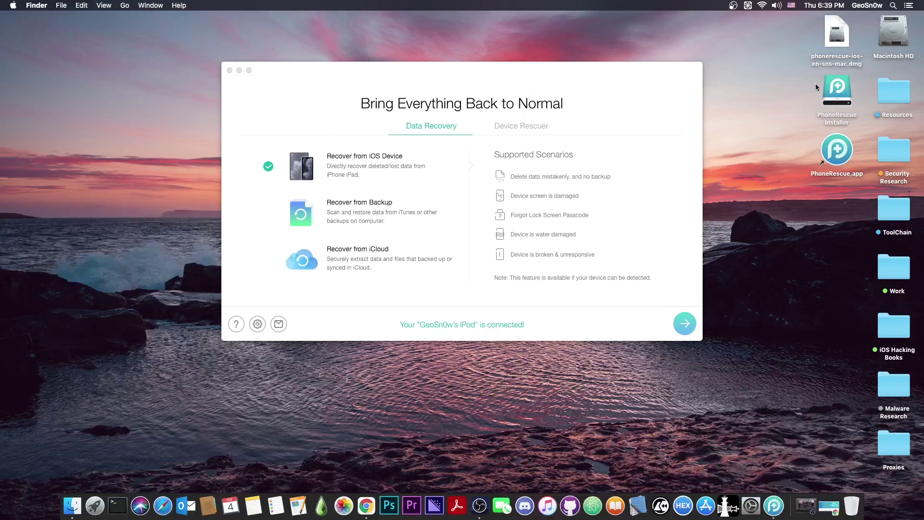
click(830, 165)
double_click(830, 165)
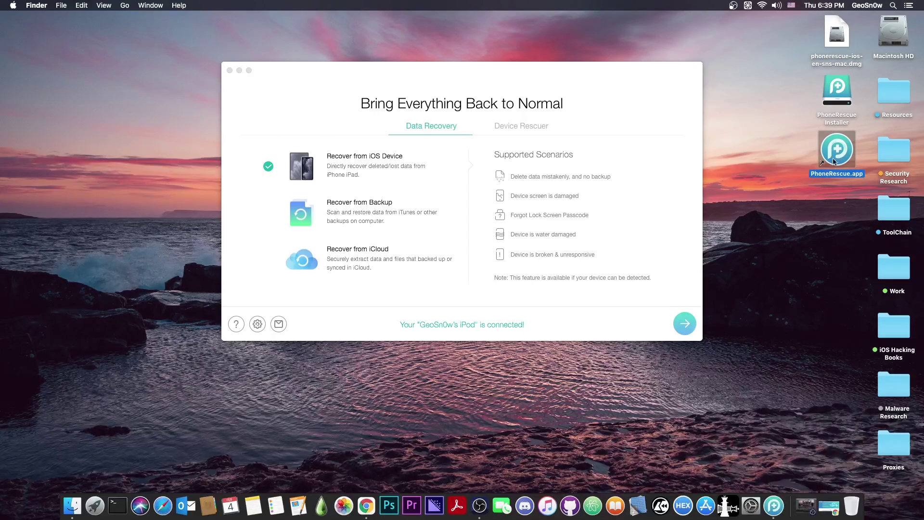
drag(406, 138, 405, 128)
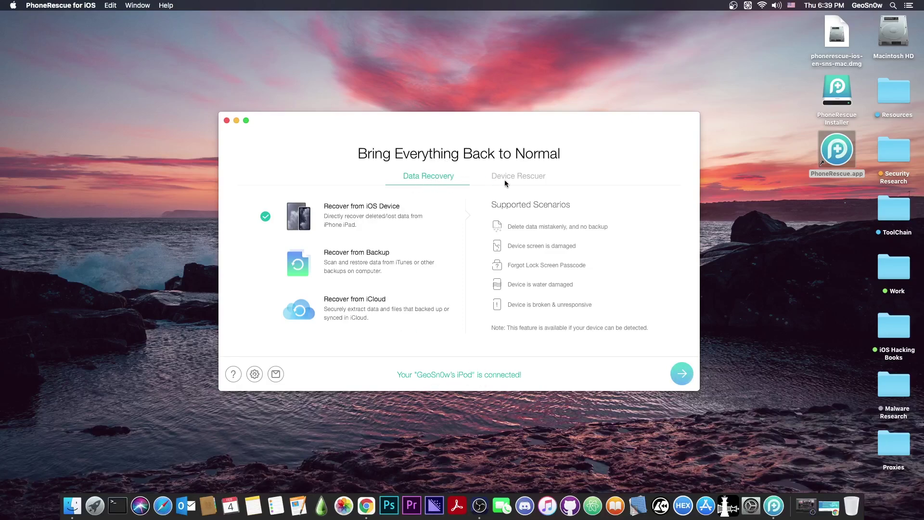
click(519, 180)
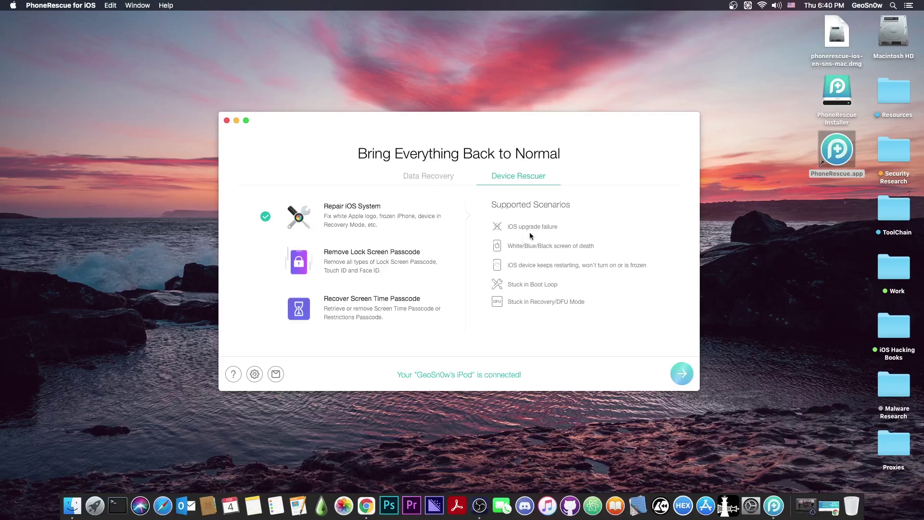
drag(621, 150, 636, 146)
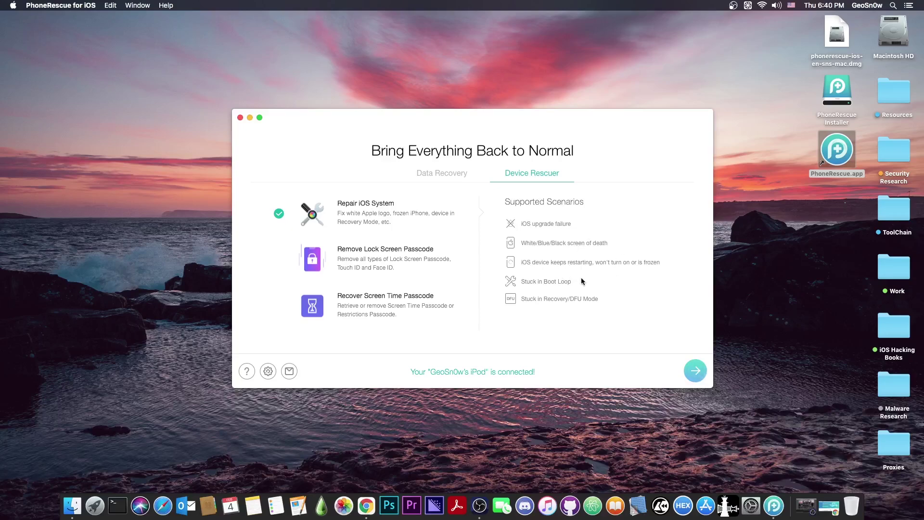
click(397, 265)
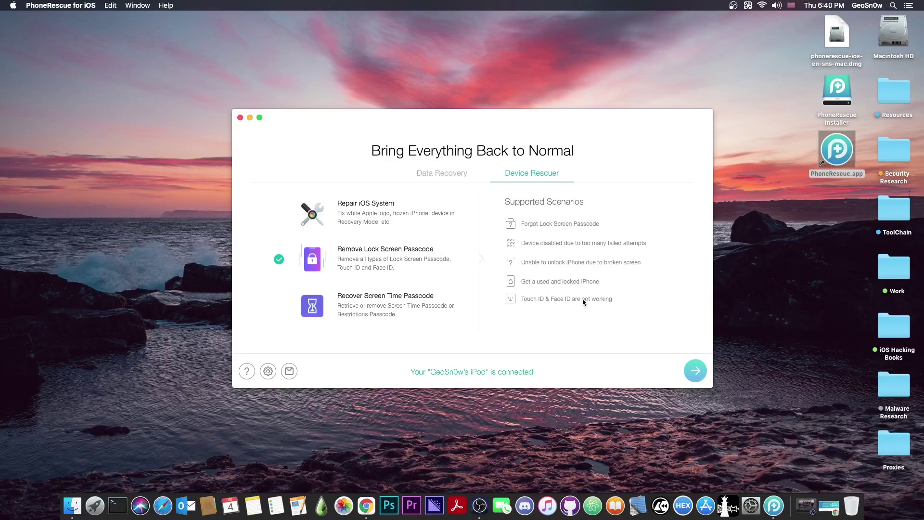
click(418, 327)
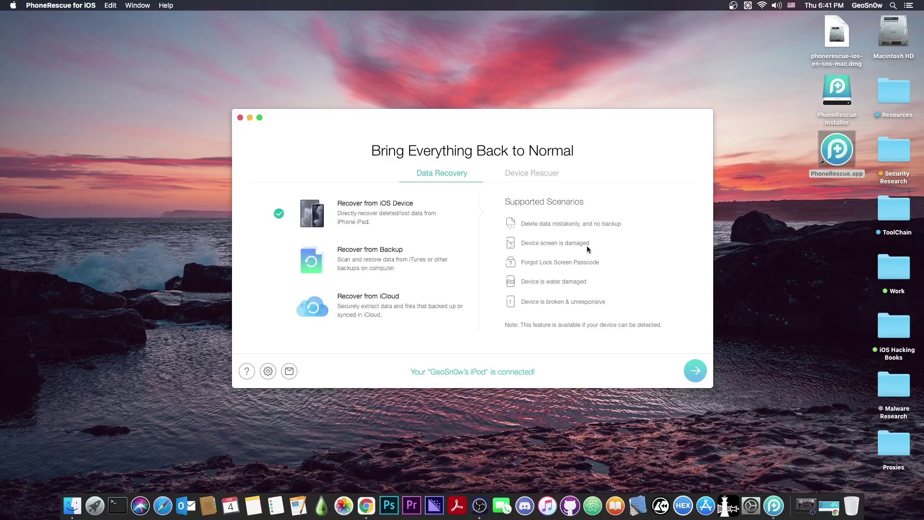
Step: Pick Recover from Backup, select the iPod's iTunes backup, and compare with all data types
click(379, 279)
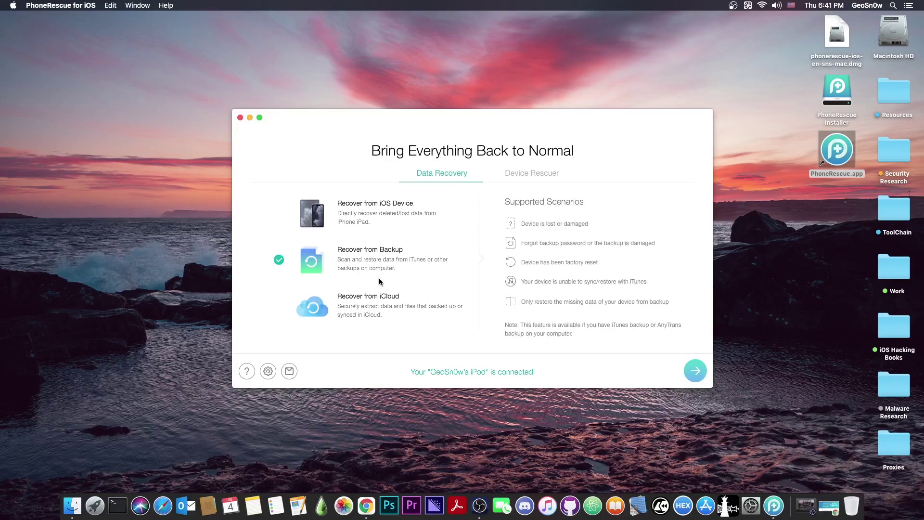
click(381, 294)
click(379, 250)
click(695, 370)
click(305, 195)
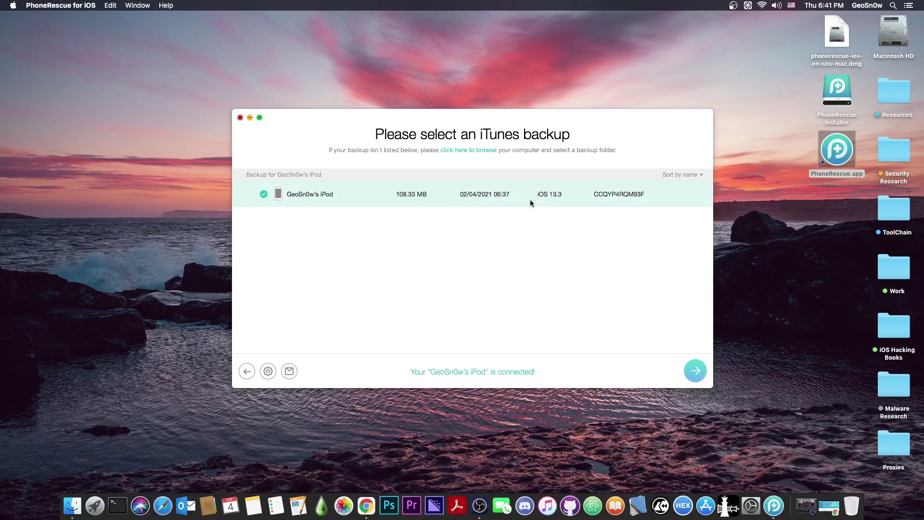
mouse_move(464, 197)
click(693, 374)
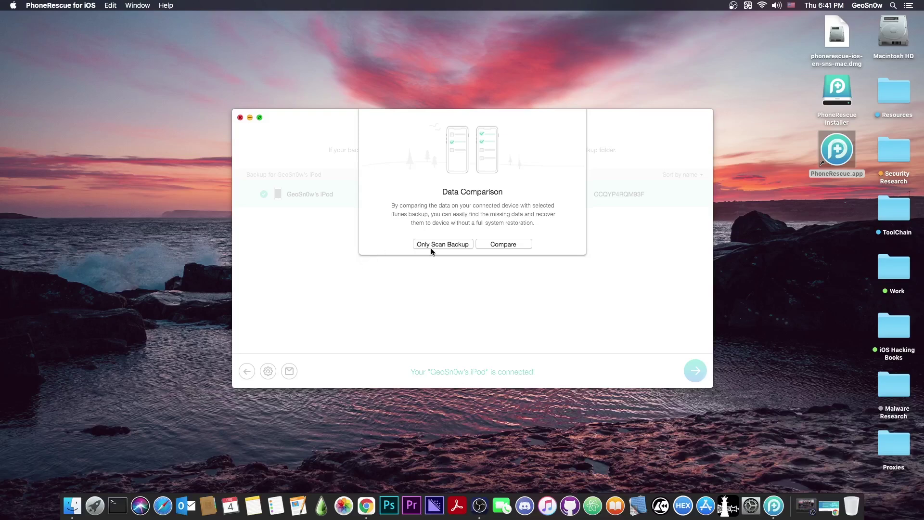
click(495, 245)
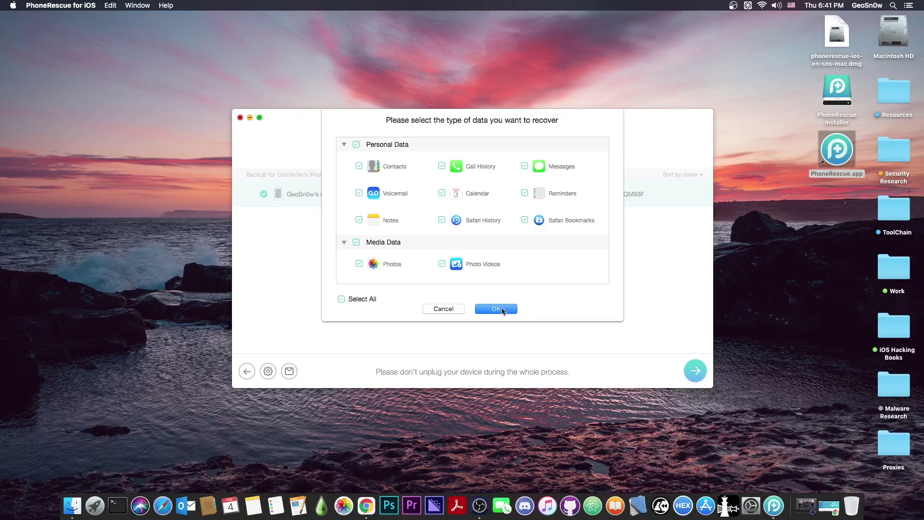
click(497, 308)
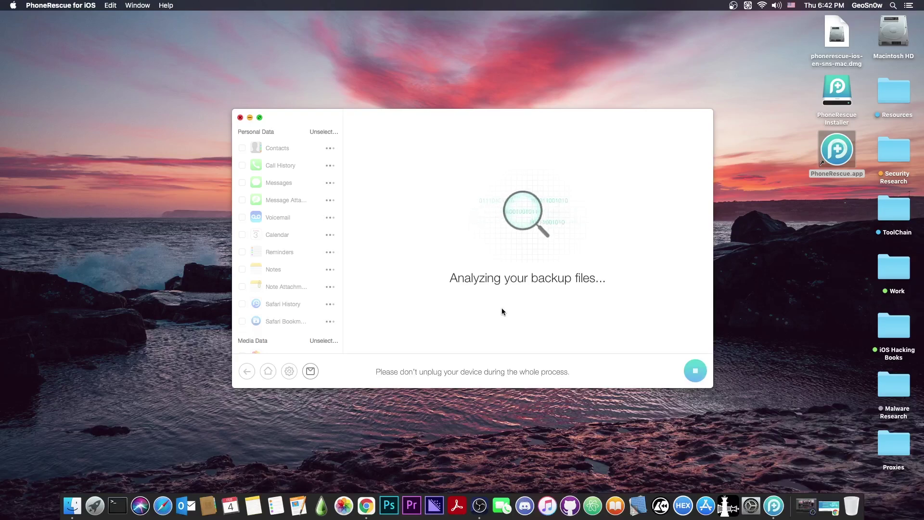
scroll(668, 224, down, 2)
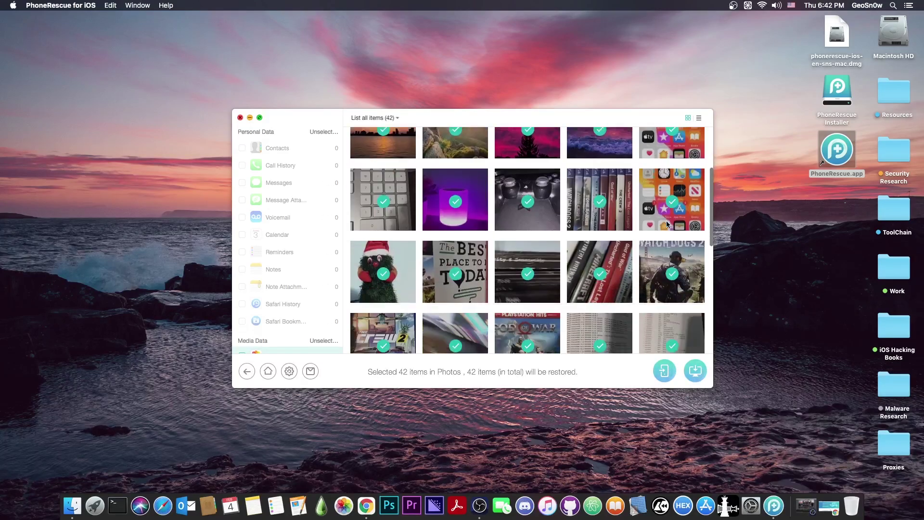
scroll(667, 224, down, 10)
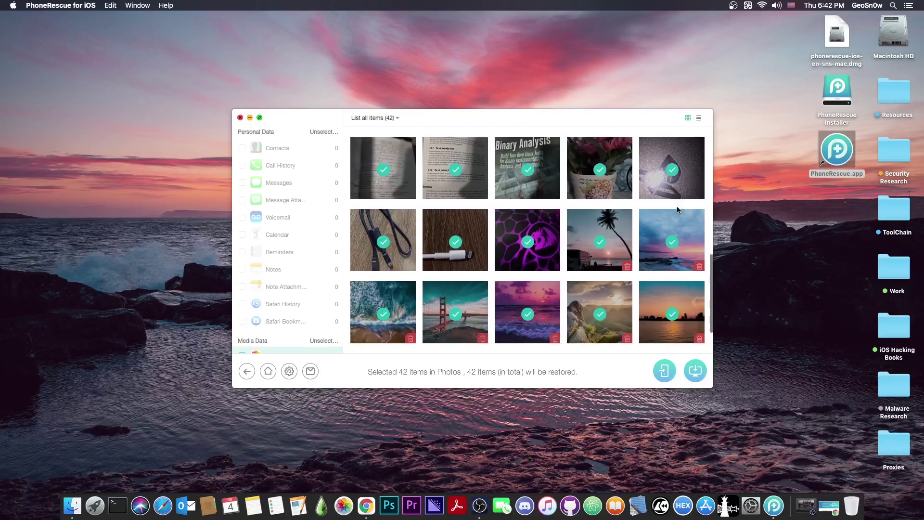
scroll(678, 210, down, 3)
scroll(653, 201, up, 3)
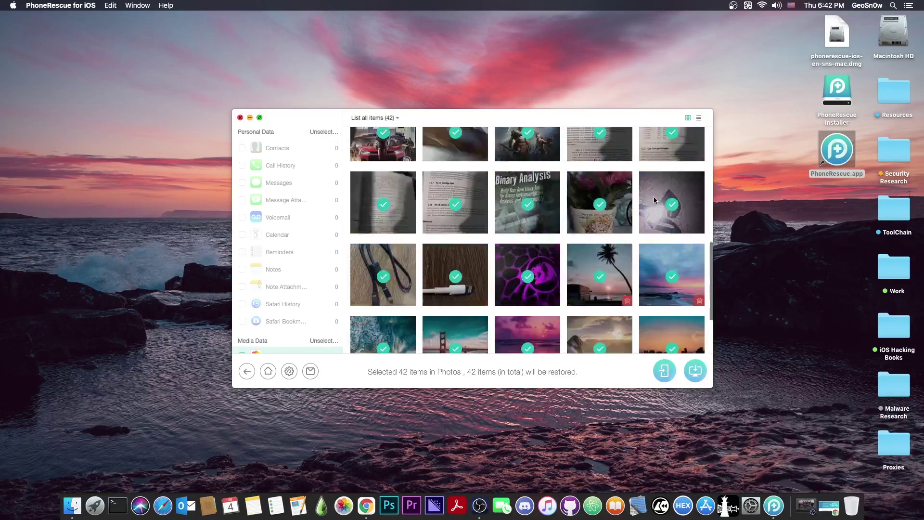
scroll(654, 201, up, 10)
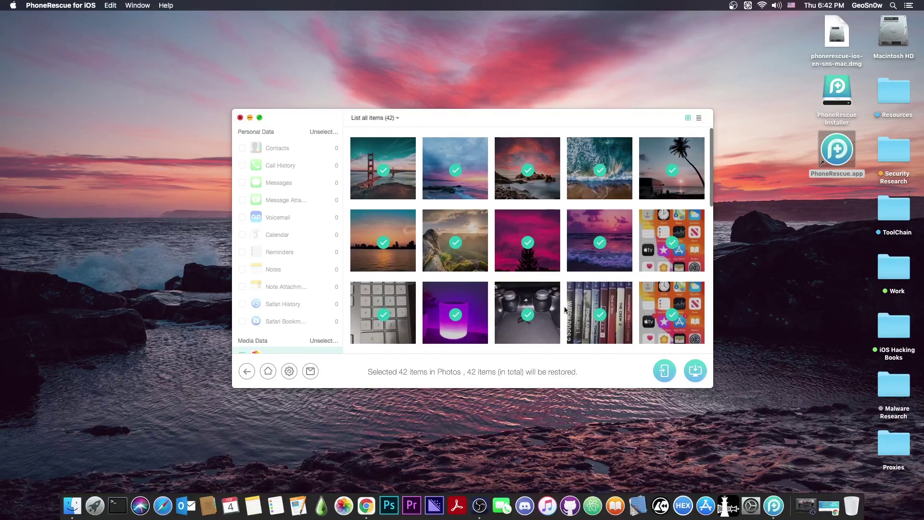
scroll(478, 278, down, 8)
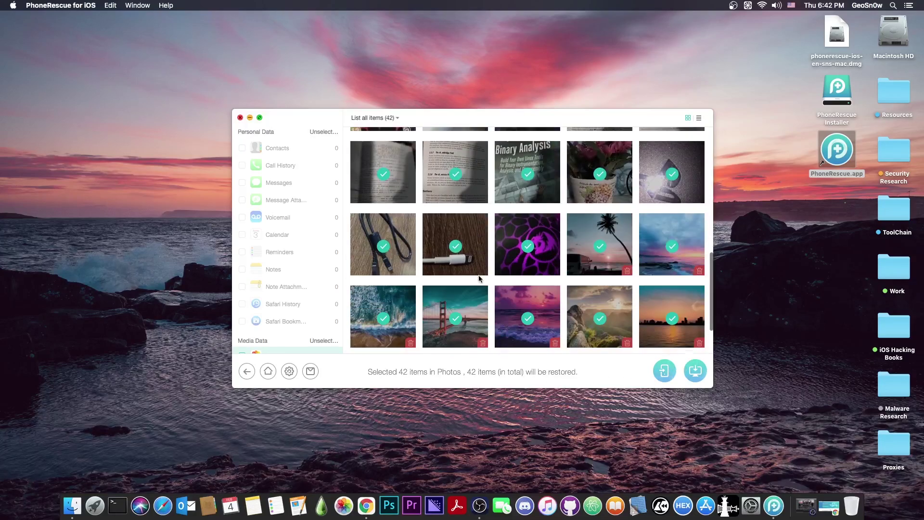
scroll(479, 277, down, 2)
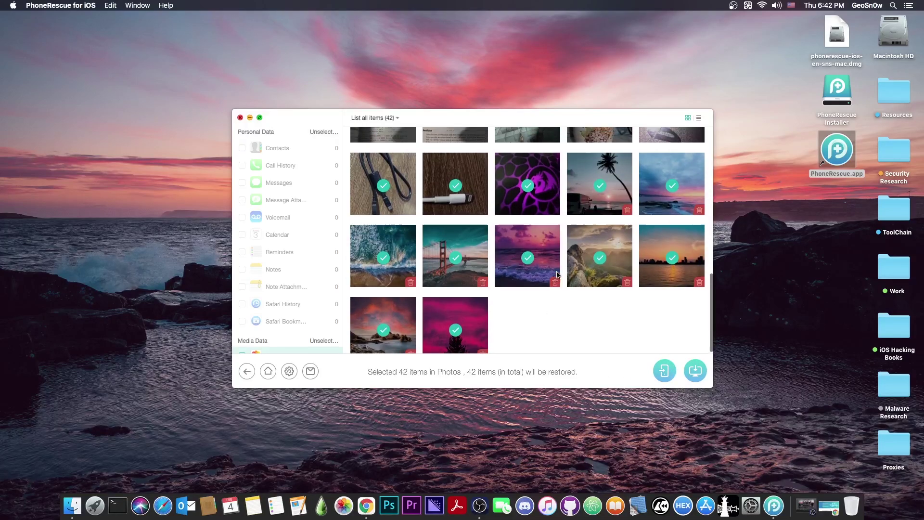
scroll(602, 337, up, 1)
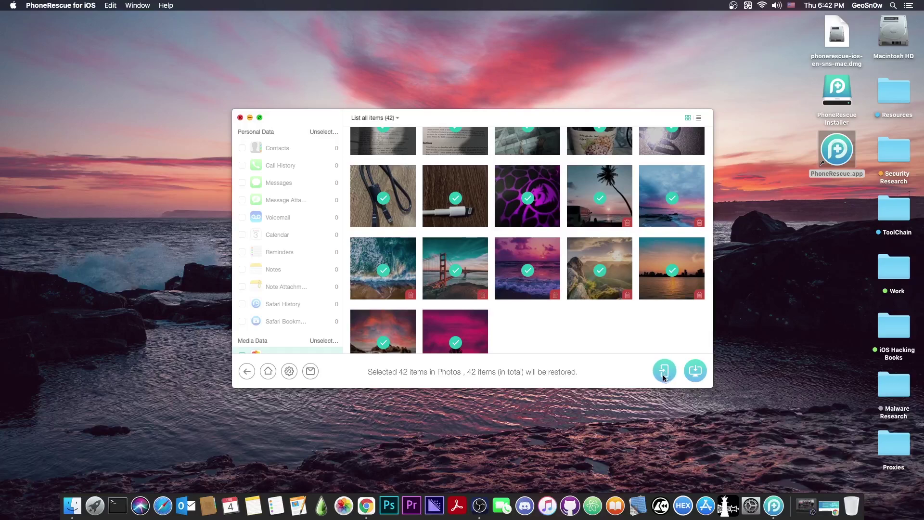
Step: Export the 42 photos and check them in the PhoneRescue-Export-2021-02-04 Photos folder
click(697, 376)
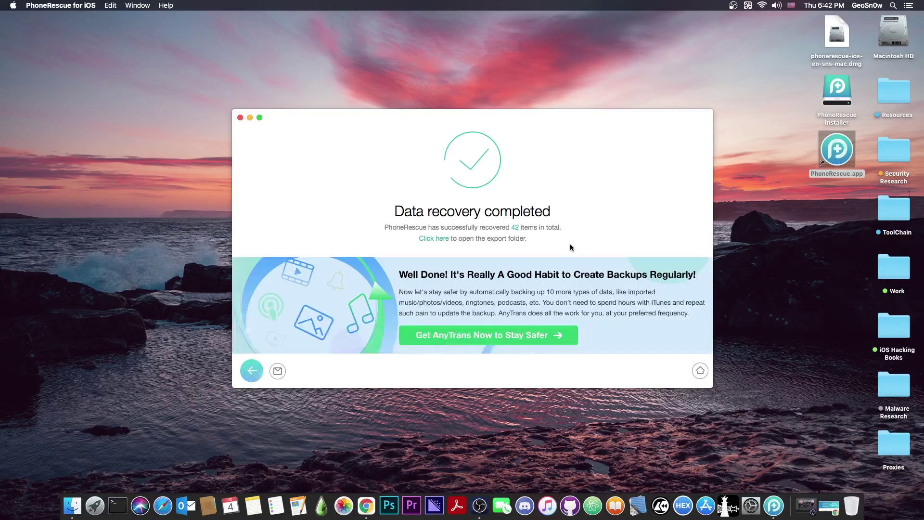
click(434, 238)
double_click(416, 127)
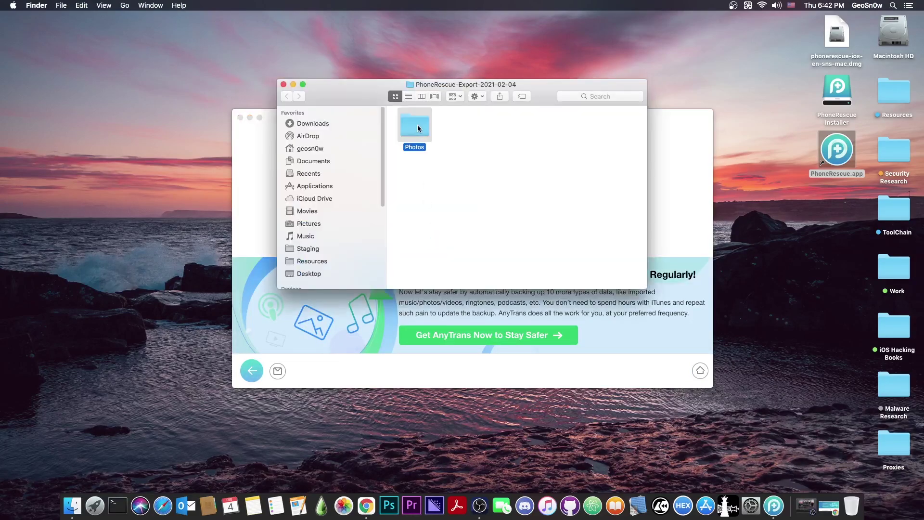
scroll(503, 174, down, 15)
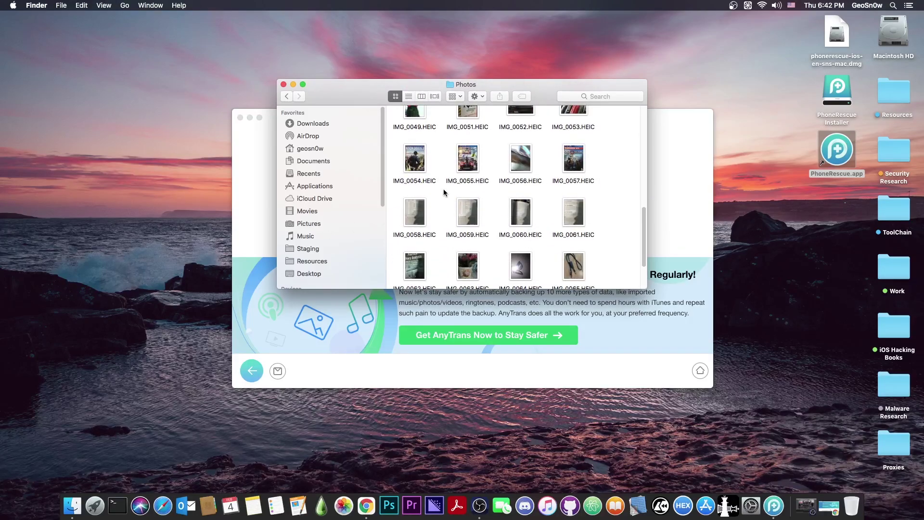
scroll(443, 189, up, 3)
click(284, 84)
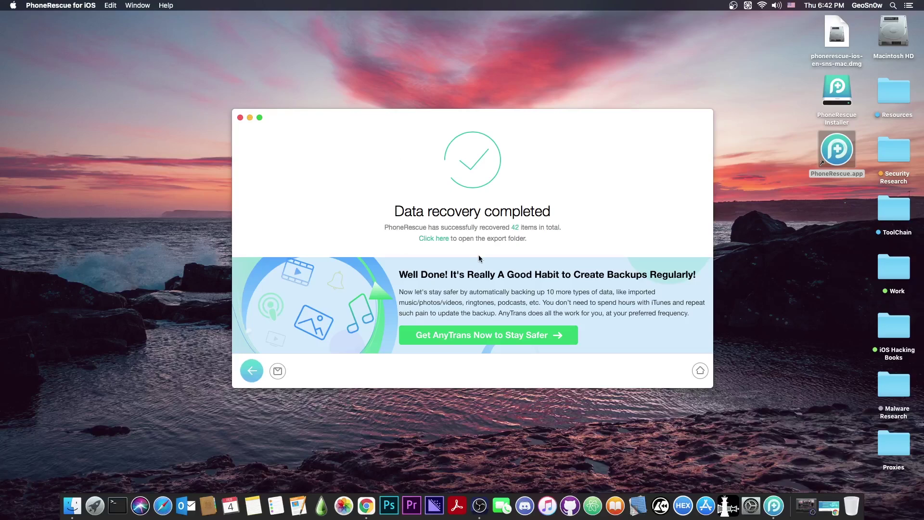
Step: Go back and reopen the most recent iPod iTunes backup with all data types
click(250, 371)
click(695, 370)
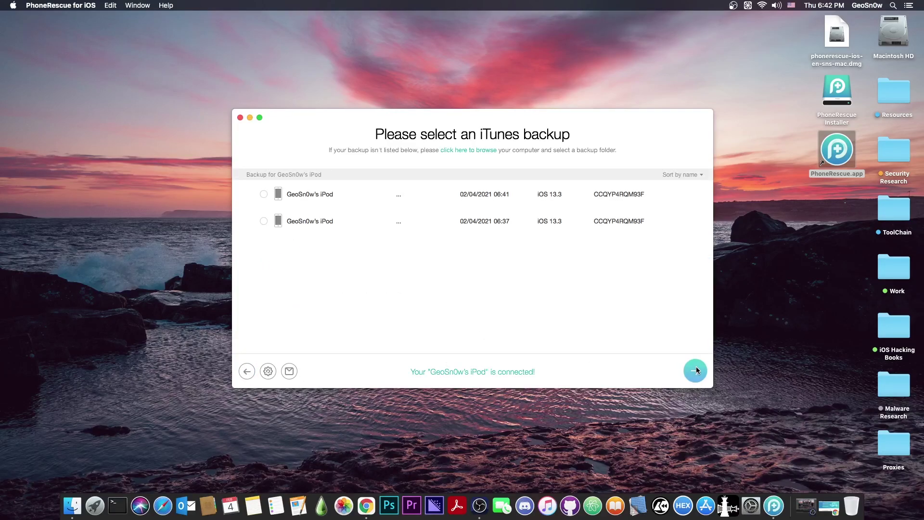
double_click(445, 192)
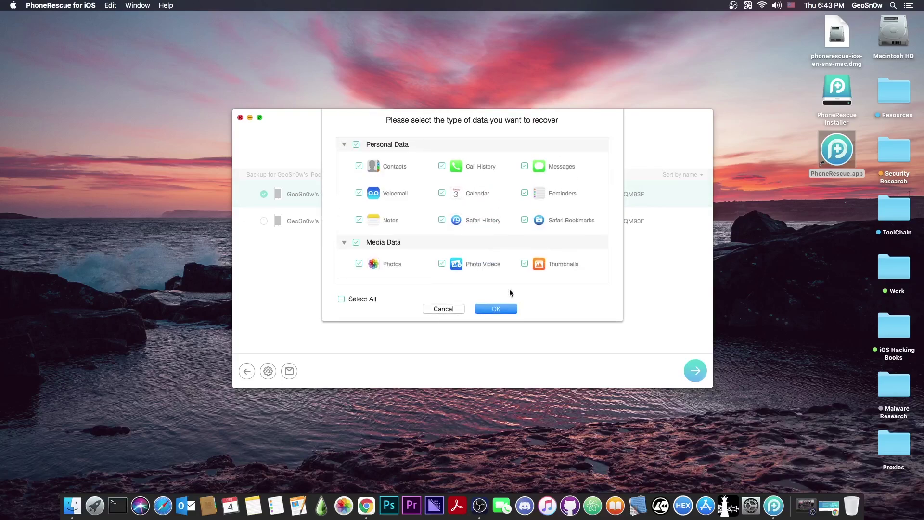
click(501, 305)
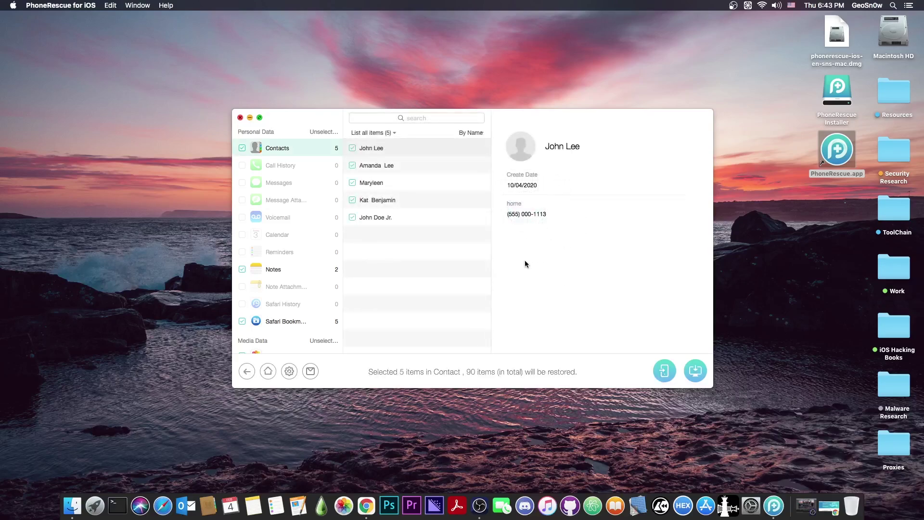
Step: Review the backup's contacts and 42 photos, and choose Recover to Device
click(407, 168)
click(409, 185)
click(411, 217)
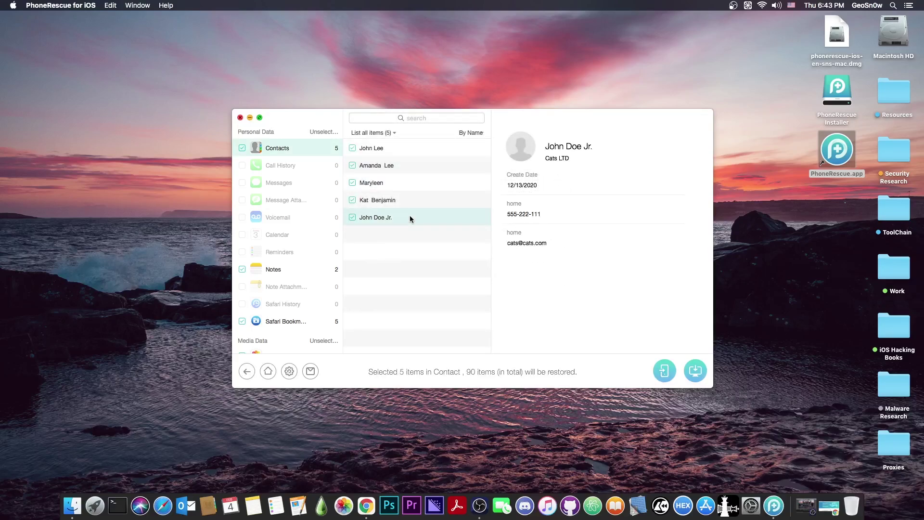
scroll(295, 289, down, 4)
click(284, 247)
scroll(573, 198, down, 3)
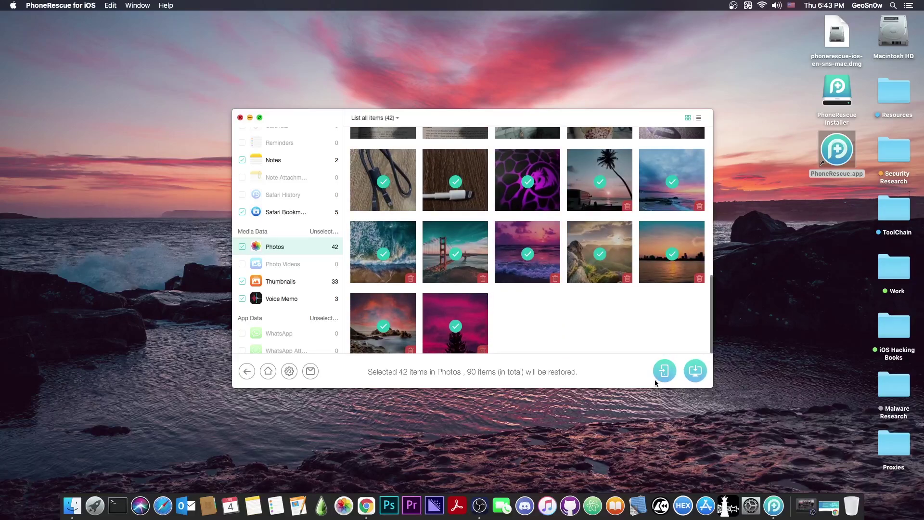
click(663, 371)
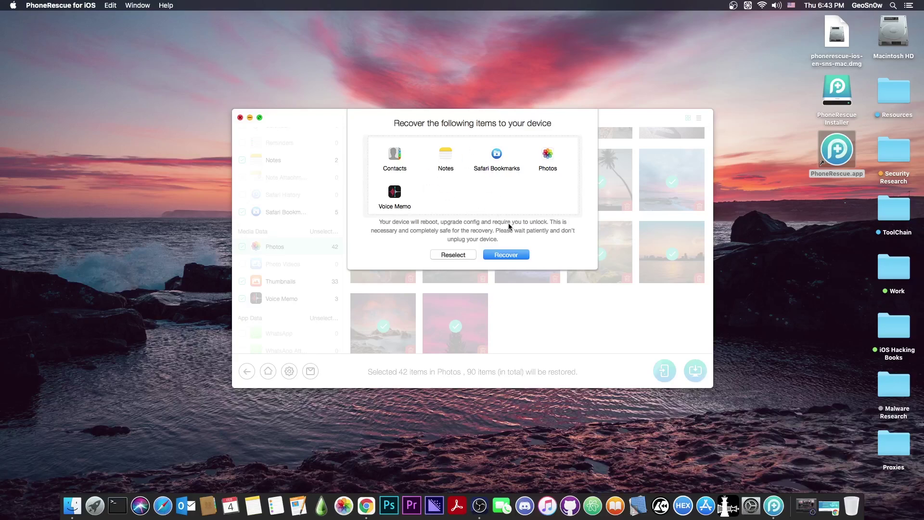
Step: Confirm recovering contacts, notes, Safari bookmarks, photos and voice memos to the iPod
click(513, 255)
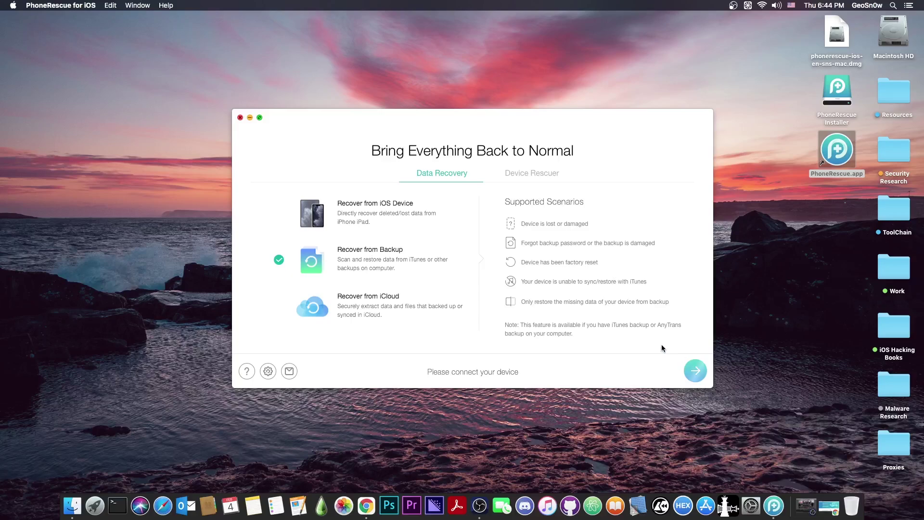
Step: Scan the connected iPod directly with Recover from iOS Device for all data types
click(343, 232)
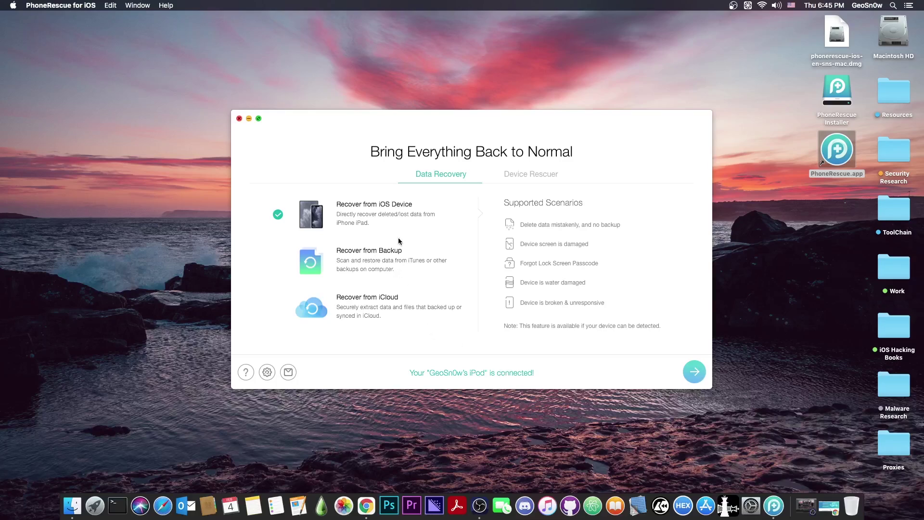
click(695, 371)
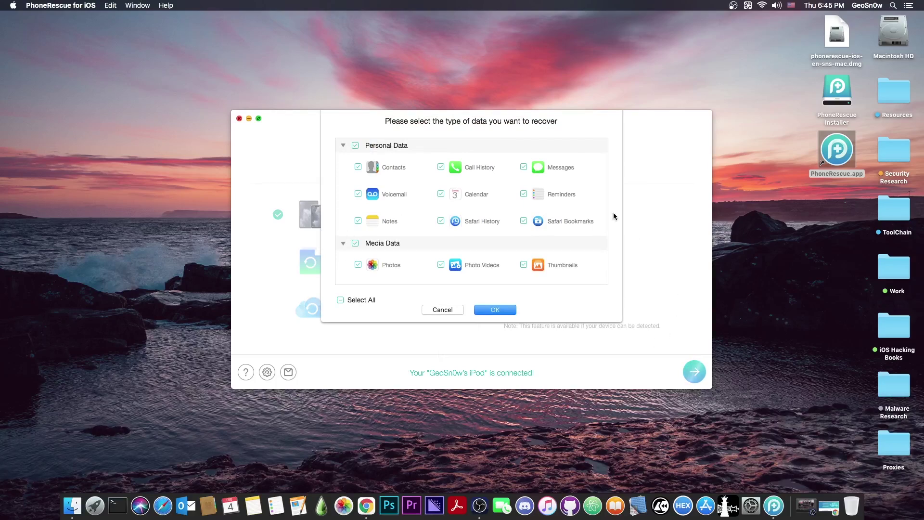
click(510, 309)
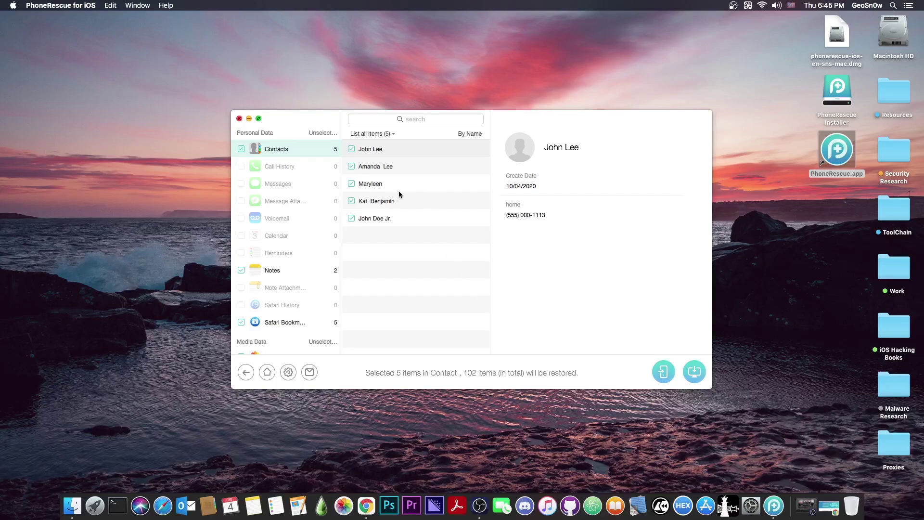
Step: Check the iPod's restored Safari Bookmarks, Notes and 42 photos, then go back
click(284, 322)
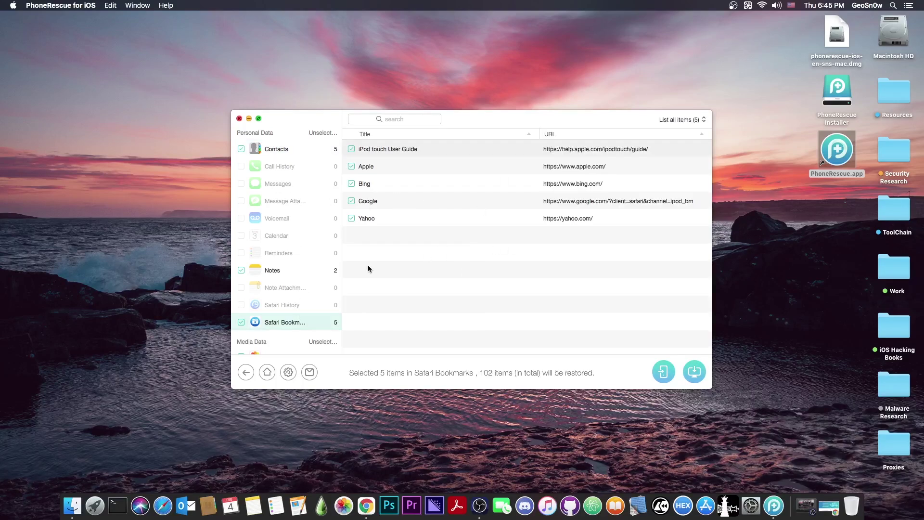
click(293, 273)
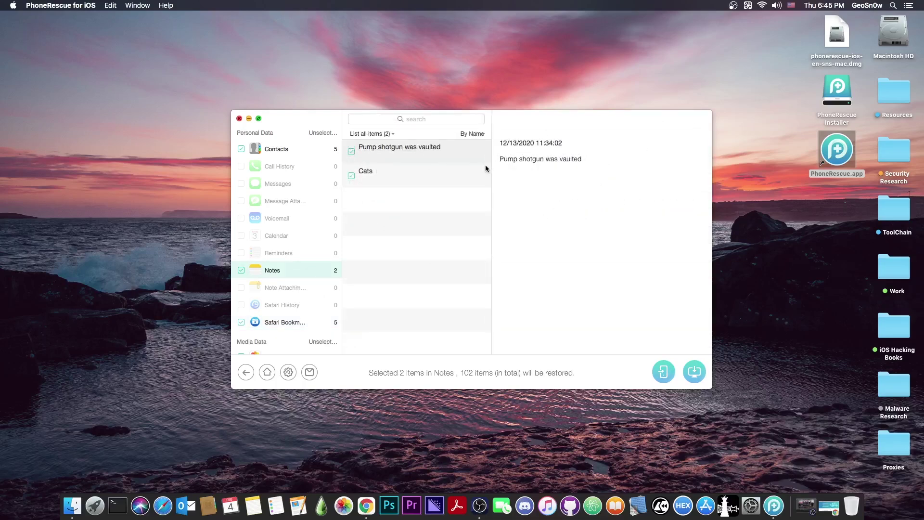
scroll(313, 260, down, 1)
click(279, 342)
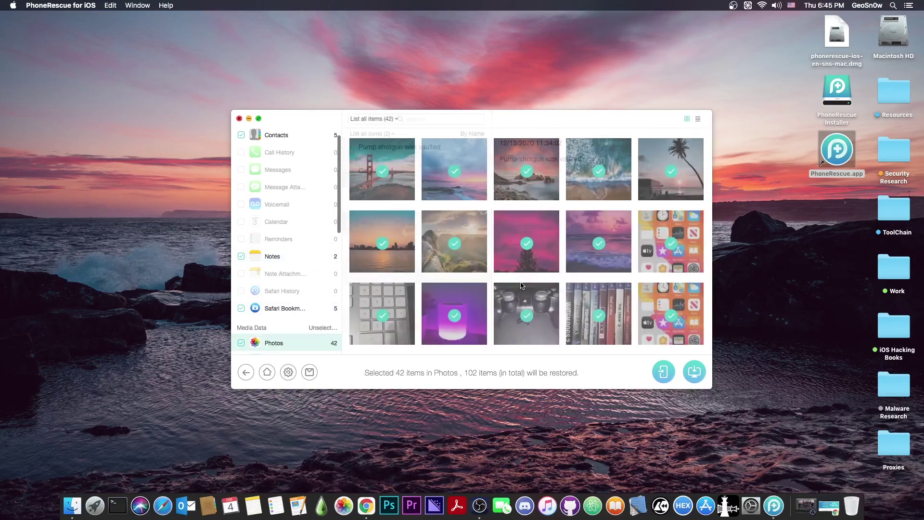
scroll(522, 286, down, 10)
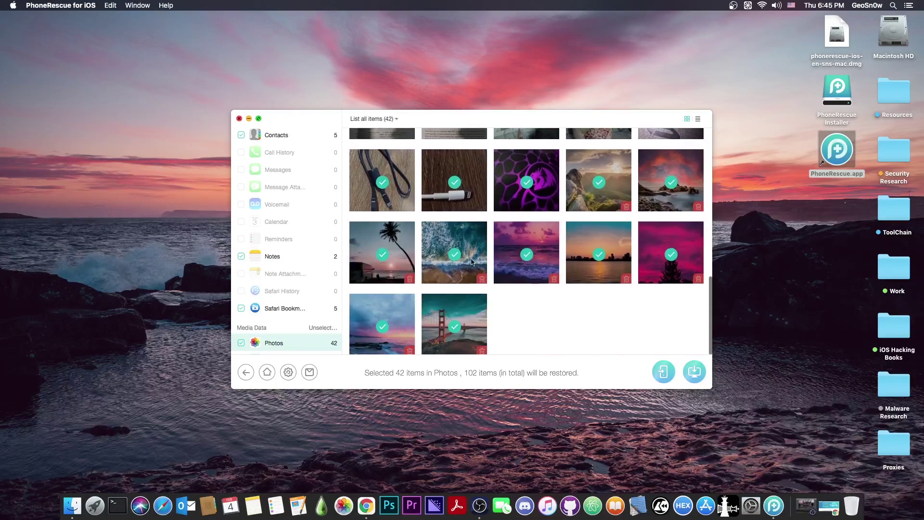
click(247, 372)
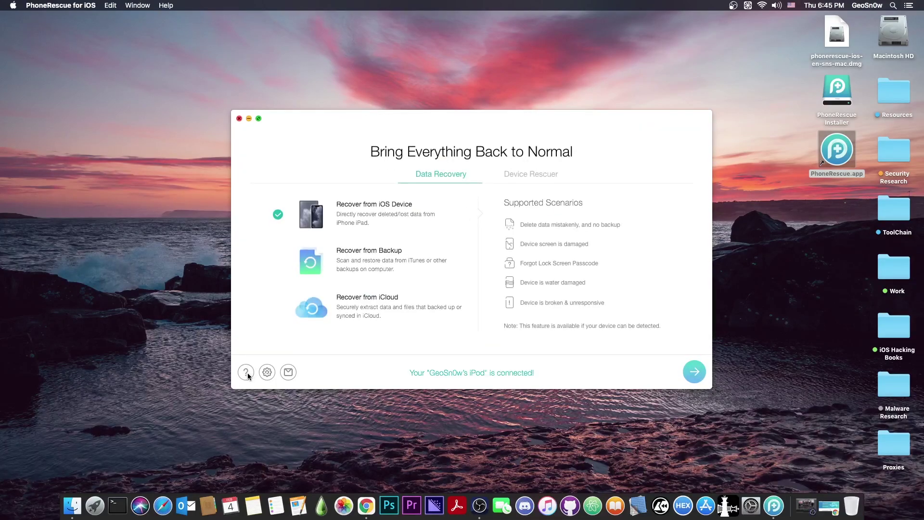
Step: Open the previously downloaded iCloud backup scan without signing in, find it empty, and return home
click(693, 371)
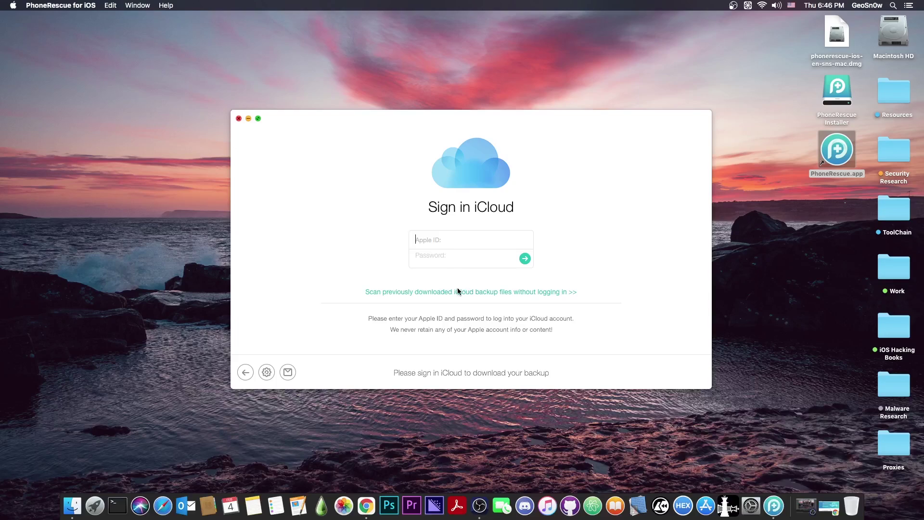
click(525, 293)
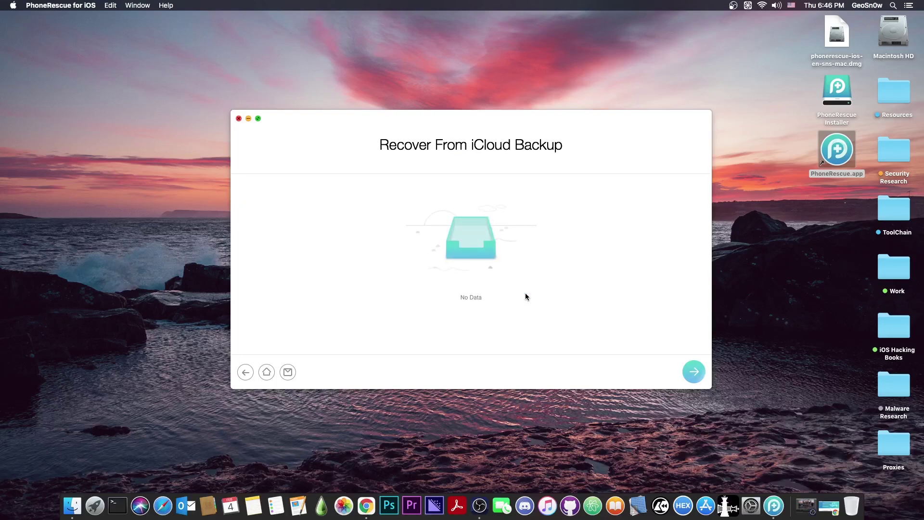
click(266, 371)
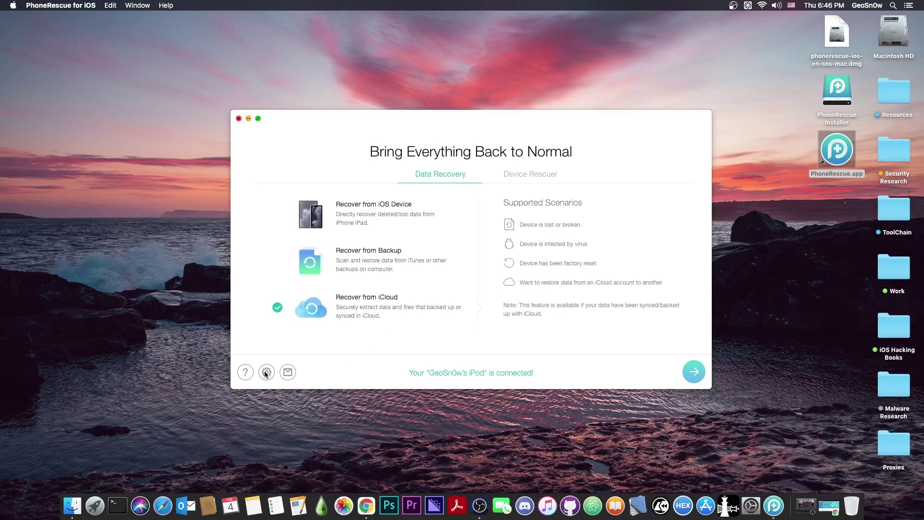
Step: Choose Recover from iOS Device and browse its list of recoverable data types
click(380, 258)
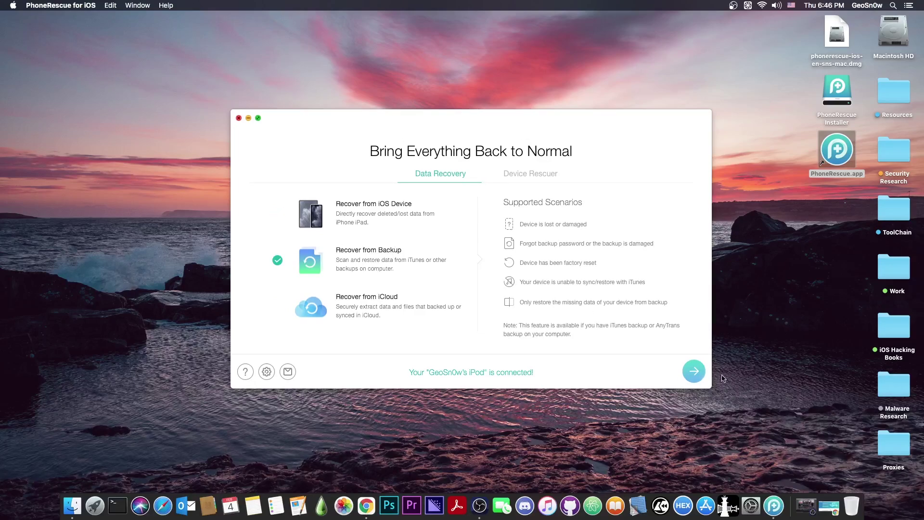
click(693, 371)
click(363, 211)
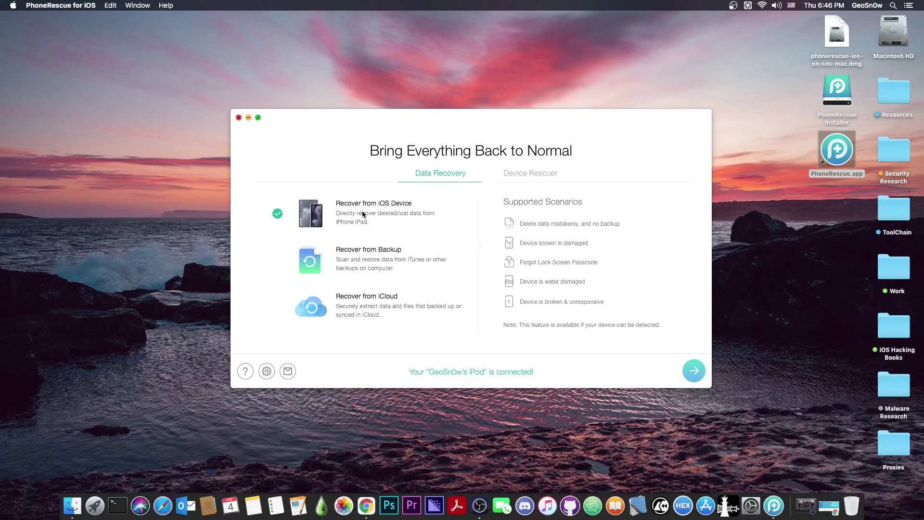
click(695, 373)
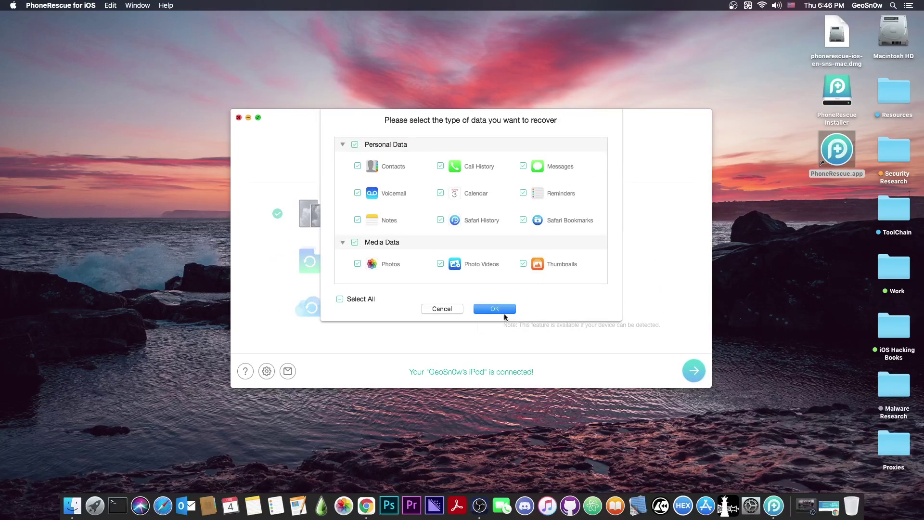
scroll(440, 240, down, 5)
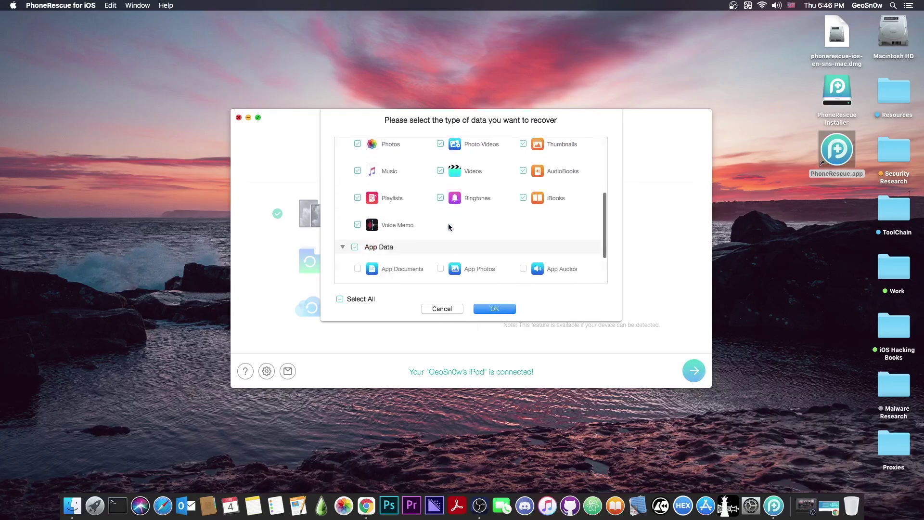
scroll(562, 221, down, 3)
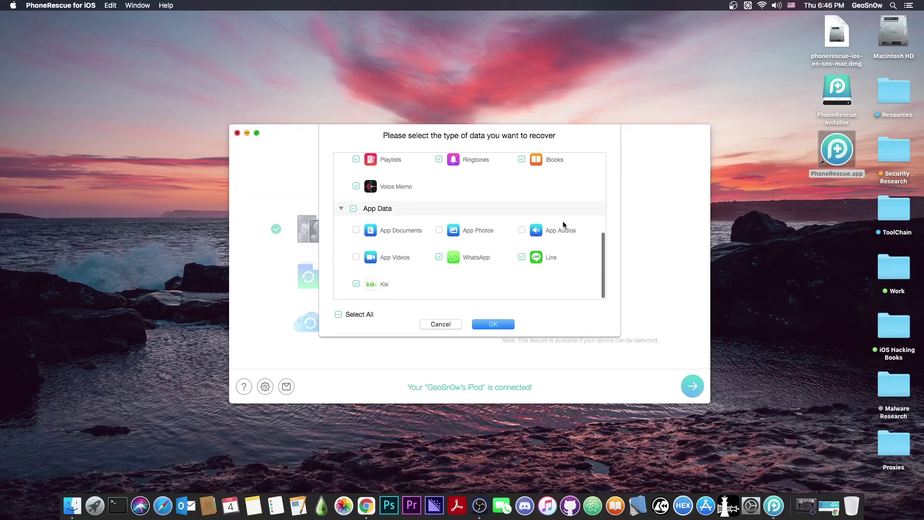
scroll(562, 220, up, 8)
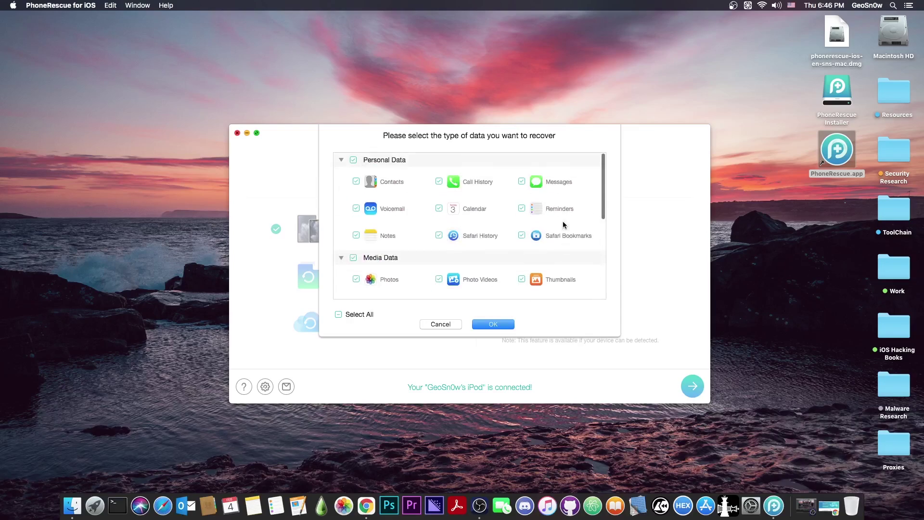
scroll(524, 230, down, 3)
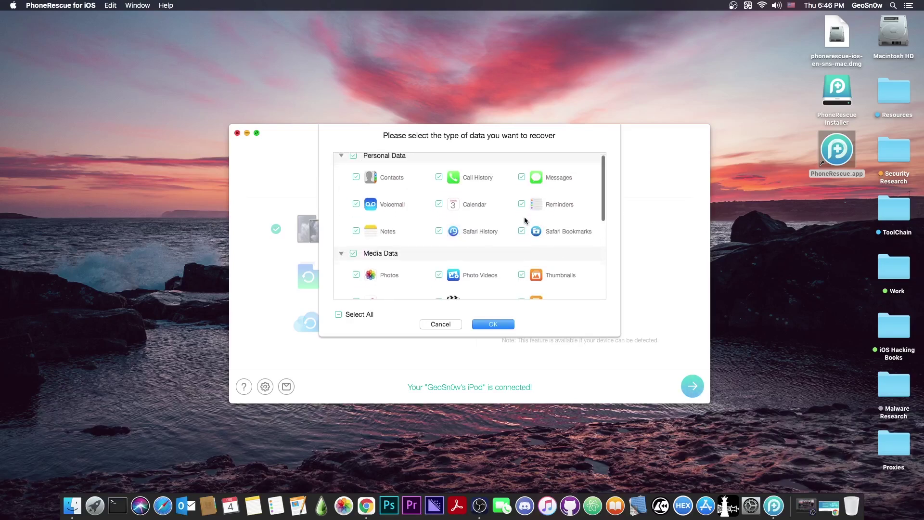
scroll(522, 224, down, 3)
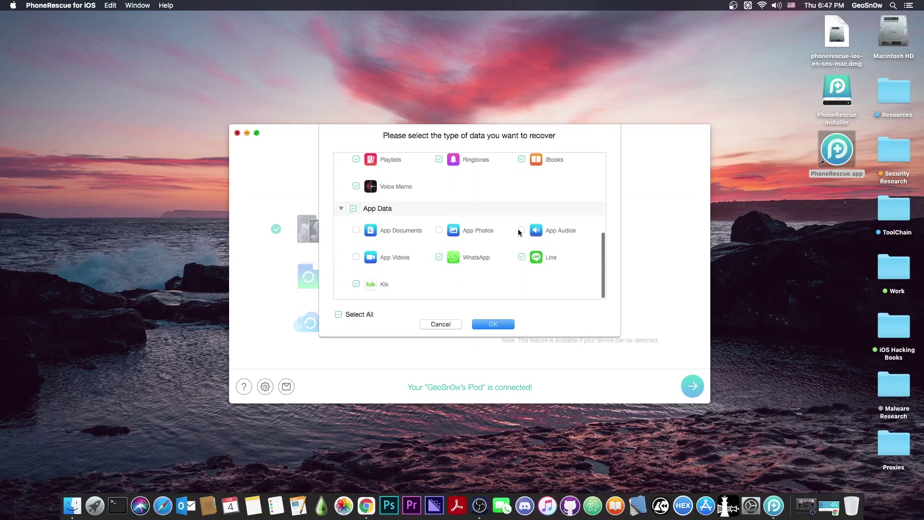
Step: Cancel the data-type selection and choose Repair iOS System under Device Rescuer
click(440, 324)
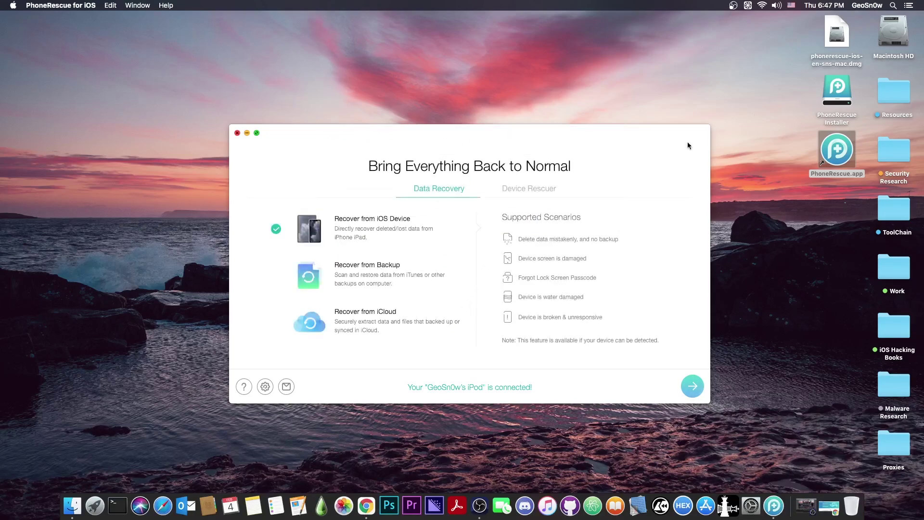
click(529, 190)
click(374, 230)
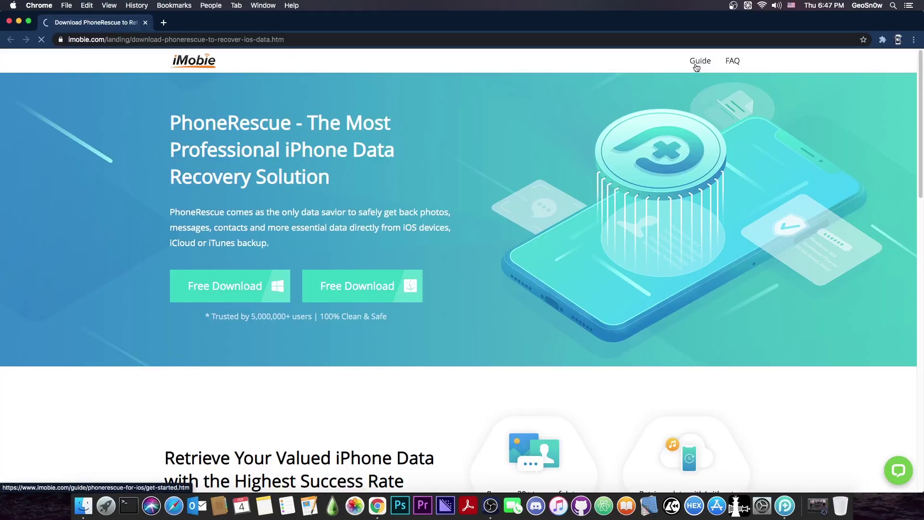
Step: Open the online PhoneRescue for iOS guide in Chrome and read down through it
click(698, 62)
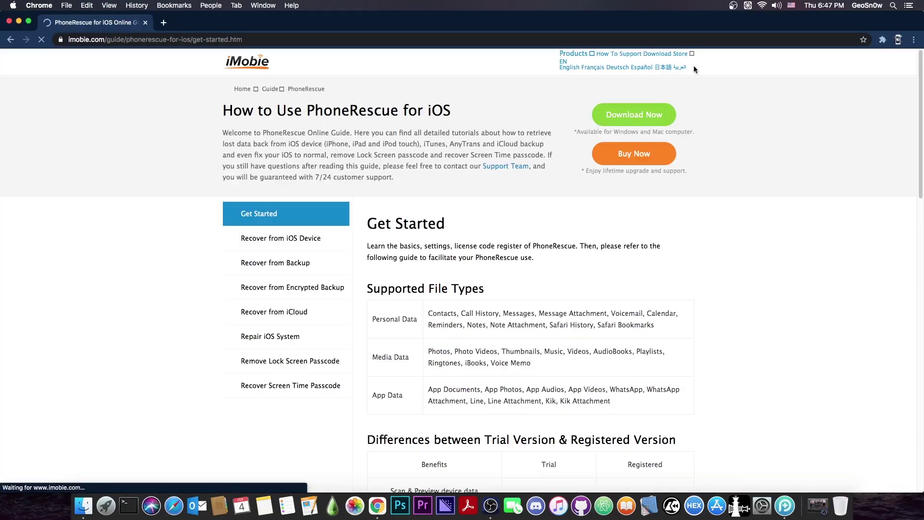
scroll(411, 183, down, 10)
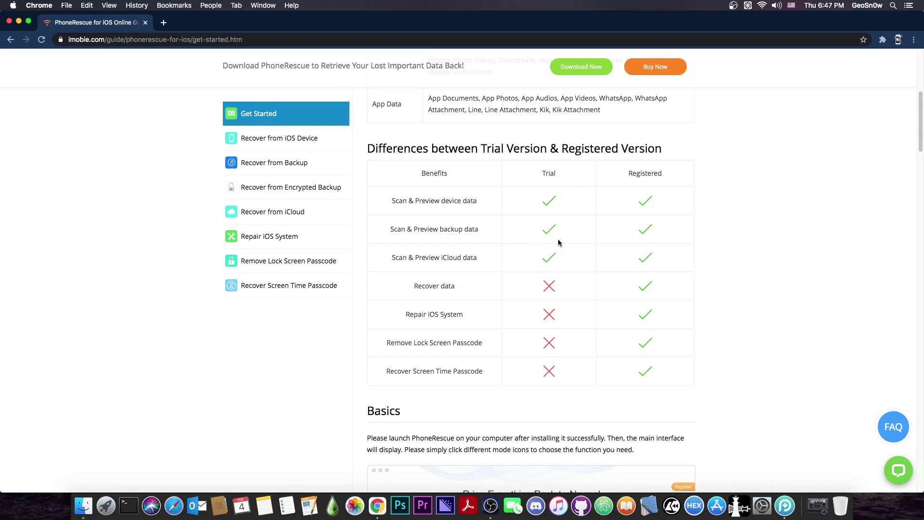
scroll(556, 247, down, 9)
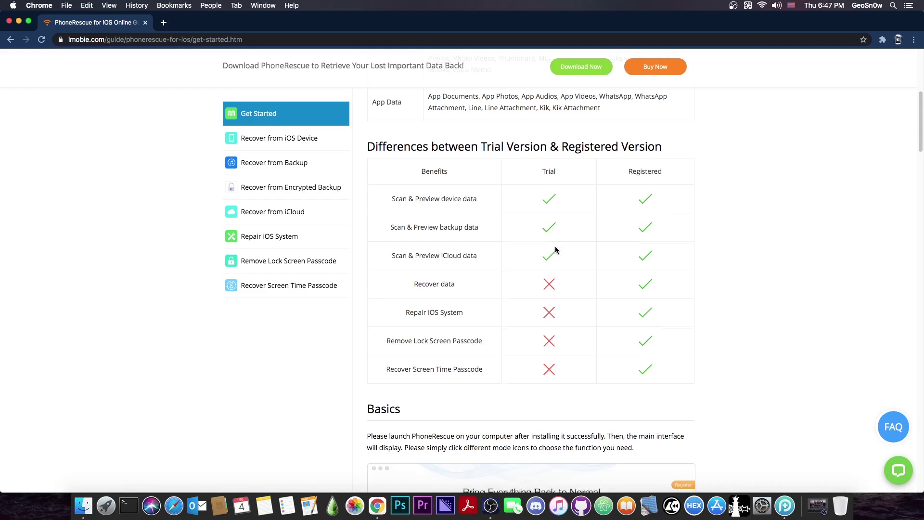
scroll(514, 237, down, 5)
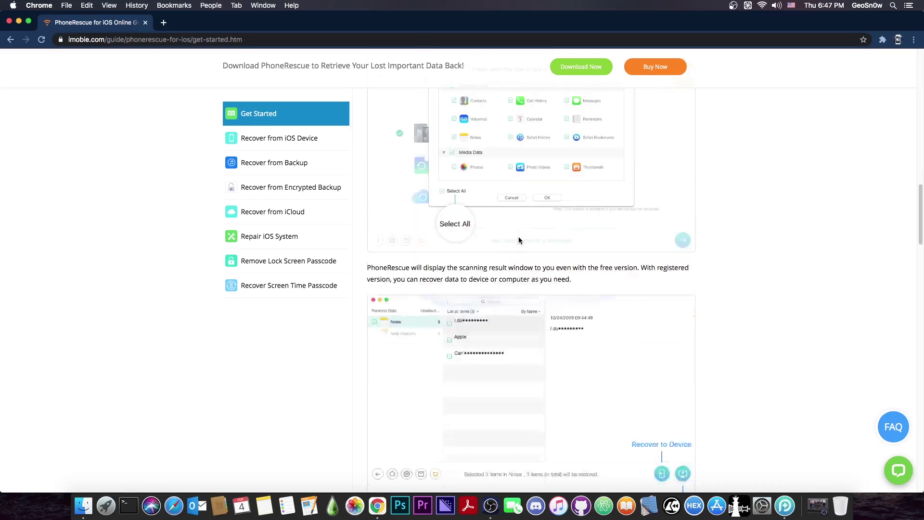
scroll(463, 254, down, 5)
scroll(481, 259, down, 10)
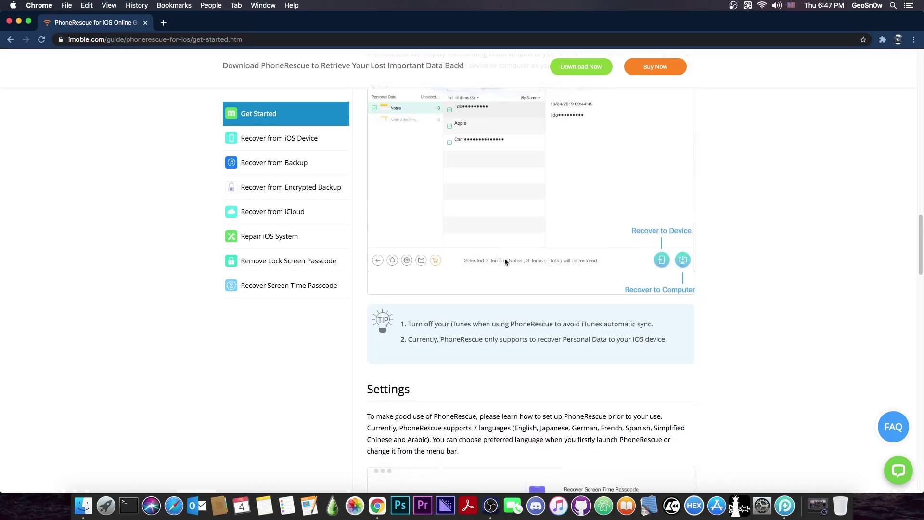
scroll(492, 262, down, 15)
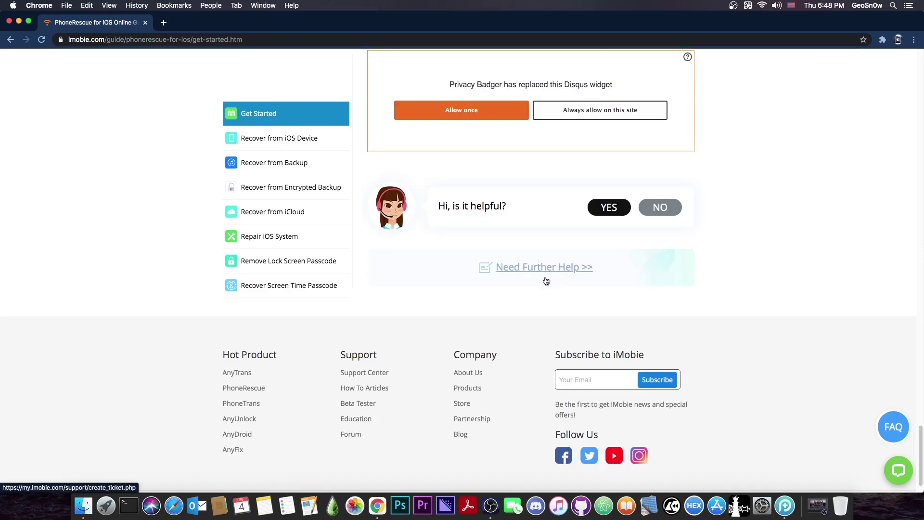
Step: Reach iMobie's Submit Ticket form, then return to Data Recovery and close PhoneRescue
click(546, 269)
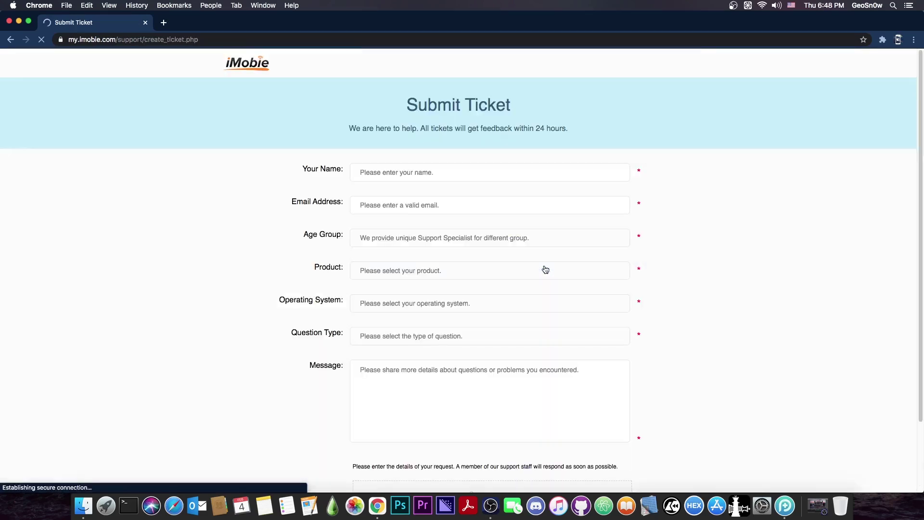
scroll(415, 185, down, 3)
scroll(415, 186, up, 3)
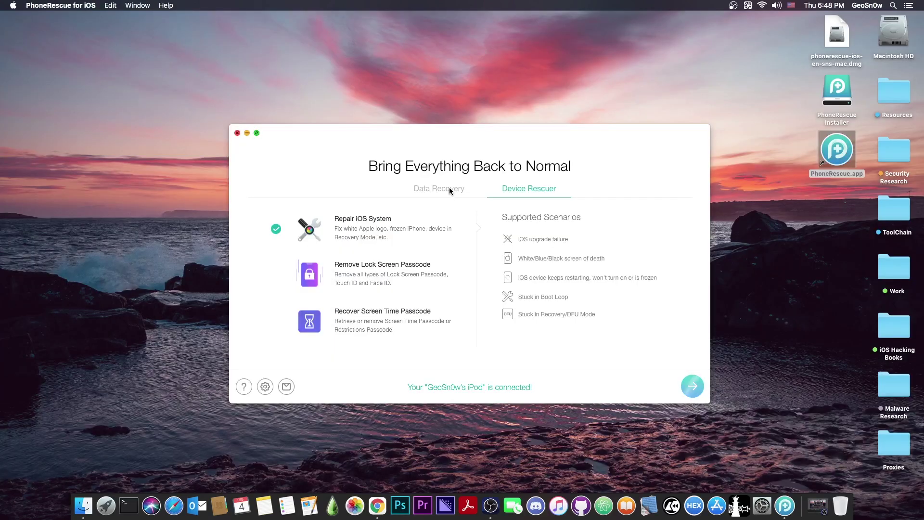
click(449, 188)
click(237, 133)
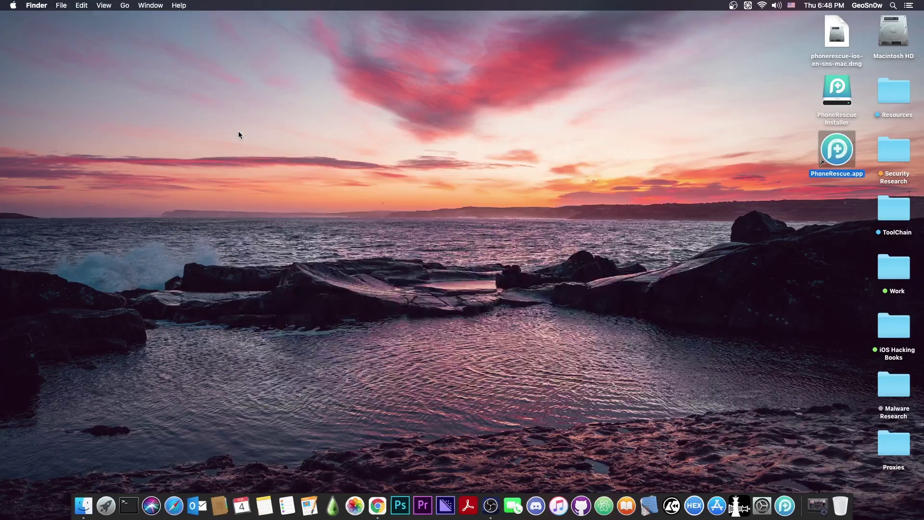